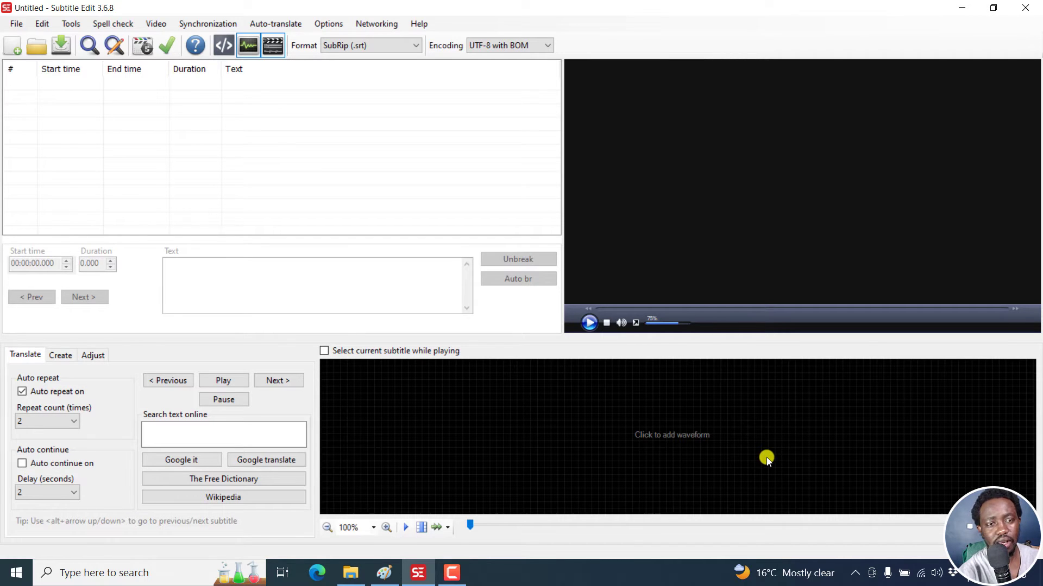
- Load the video '[UPDATE] Easily Download YouTube Subtitles as Transcripts.mp4' into the preview
left_click(155, 24)
left_click(177, 41)
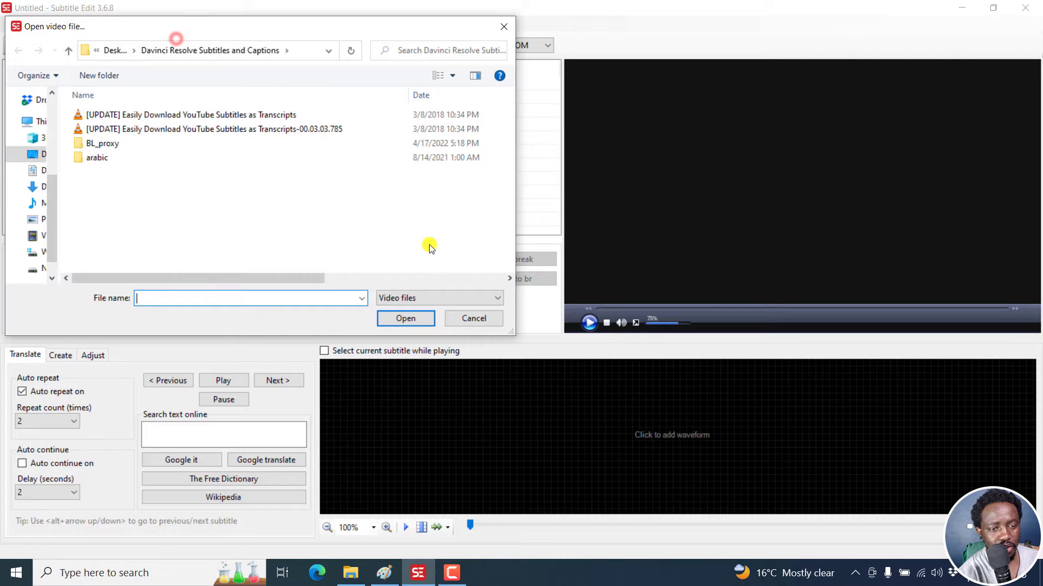
left_click(153, 114)
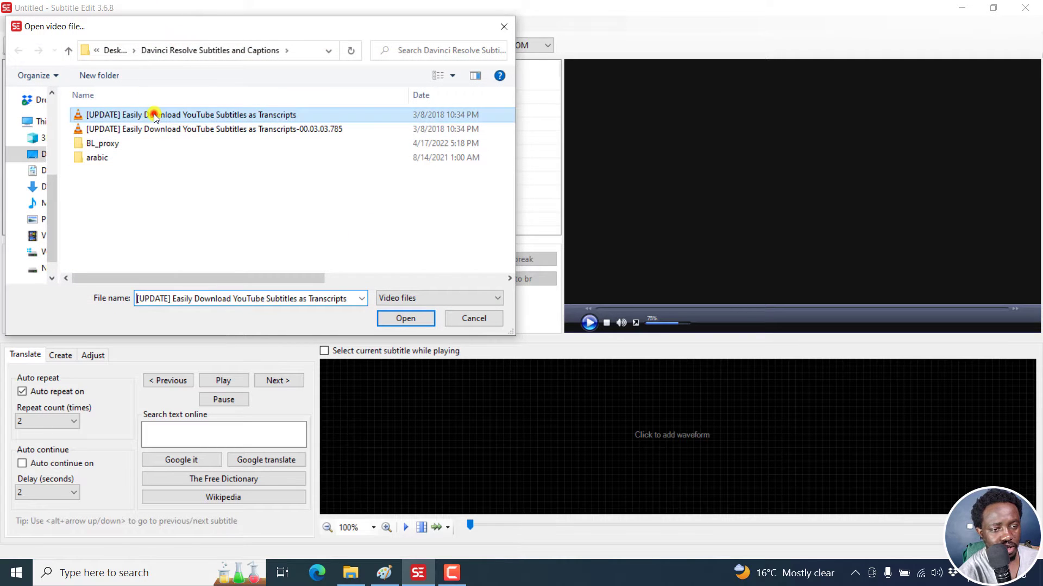
left_click(405, 319)
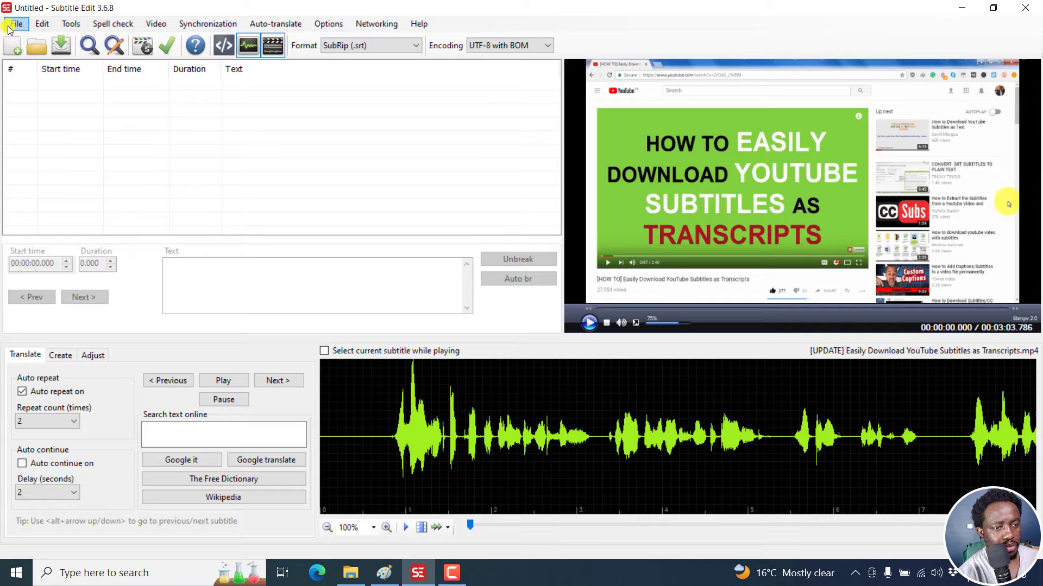
- Open 'Easily Download YouTube Subtitles as Transcripts.srt' while keeping the current video loaded
left_click(13, 24)
left_click(60, 72)
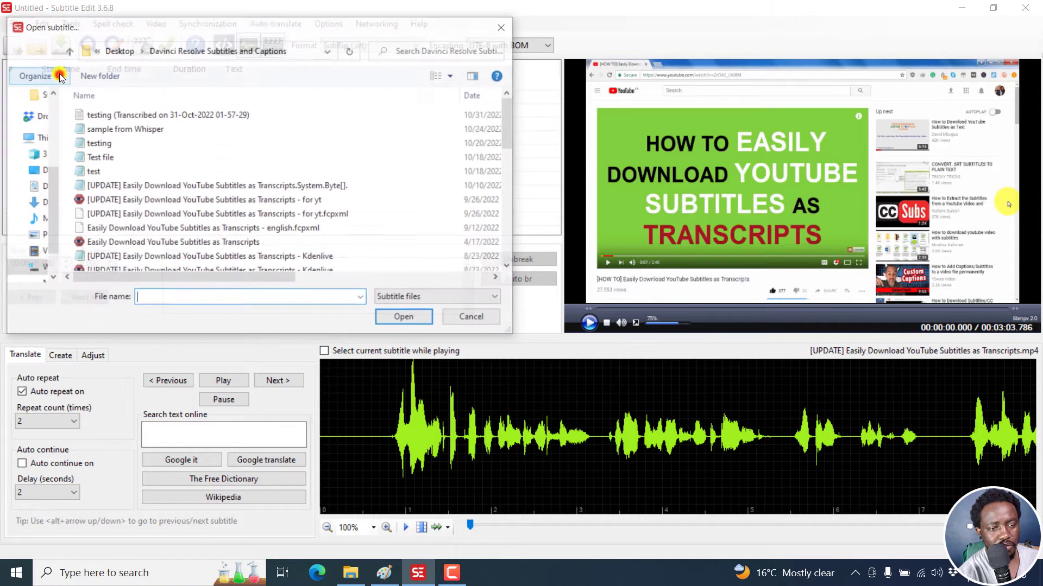
left_click_drag(508, 106, 504, 217)
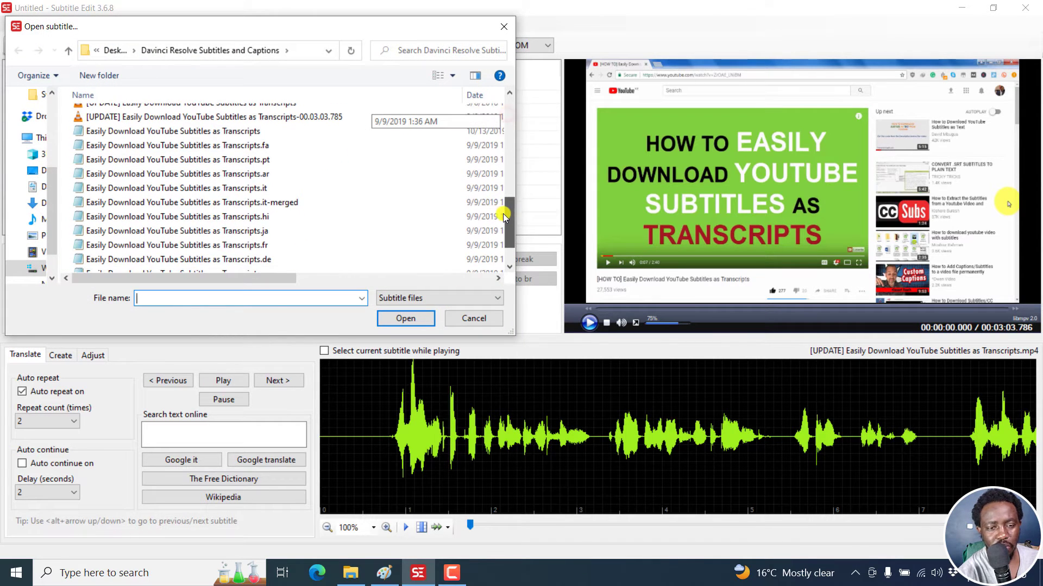
left_click(227, 131)
left_click(426, 322)
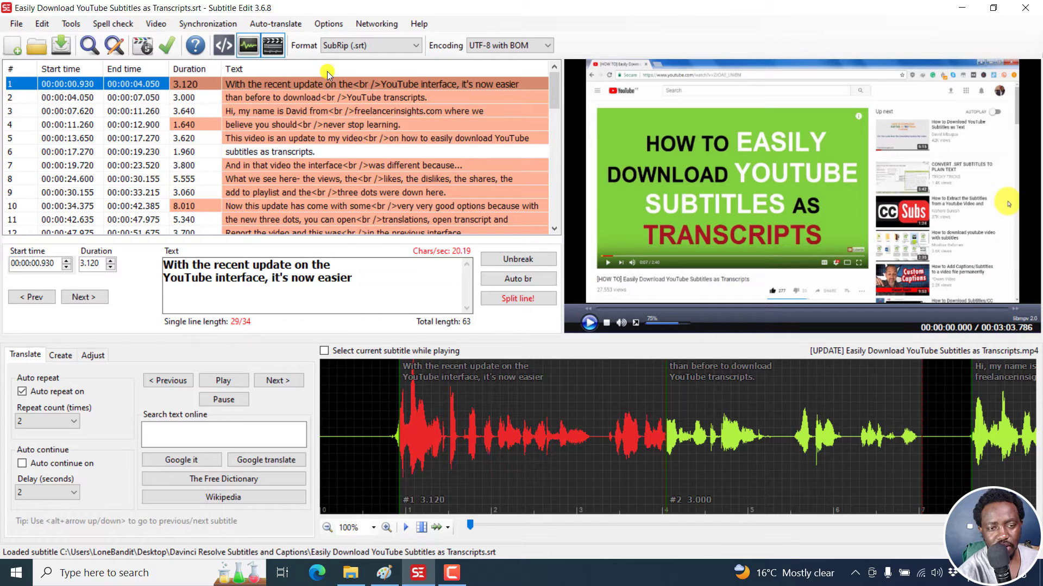
- Set Max. number of lines to 1 in the General settings and apply
left_click(323, 24)
left_click(338, 38)
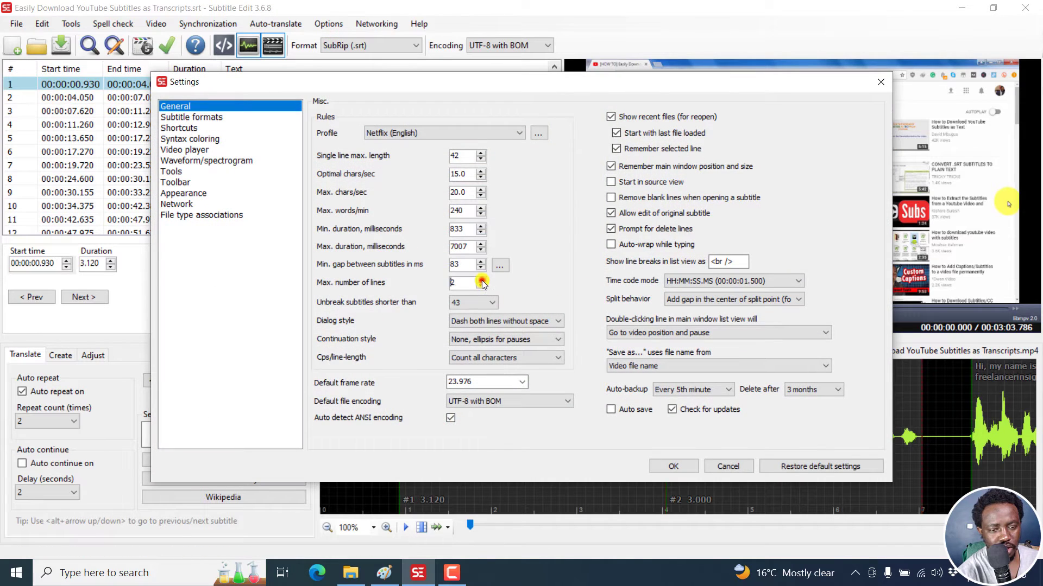
left_click(671, 466)
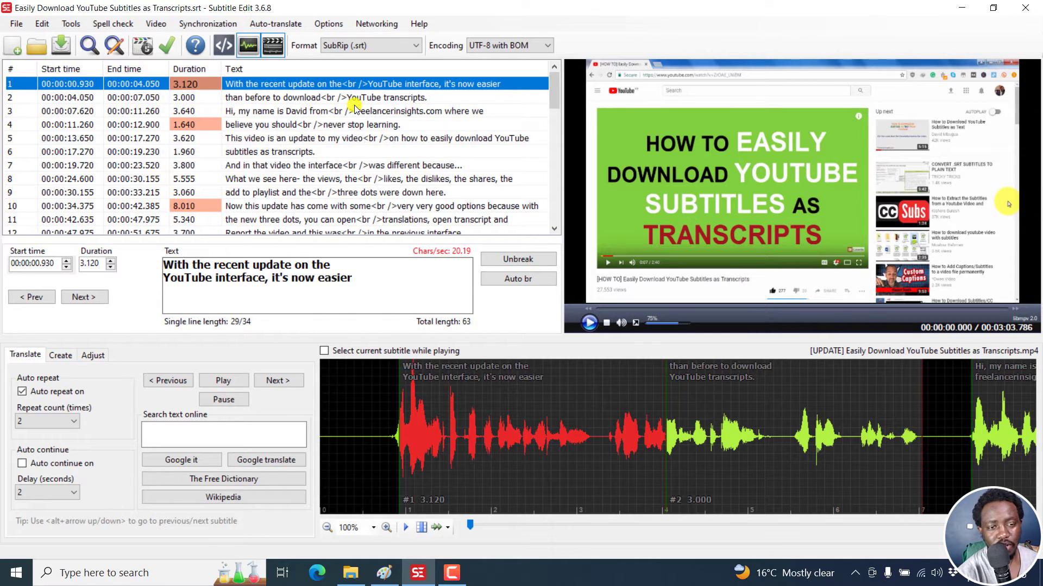
left_click(326, 24)
left_click(341, 39)
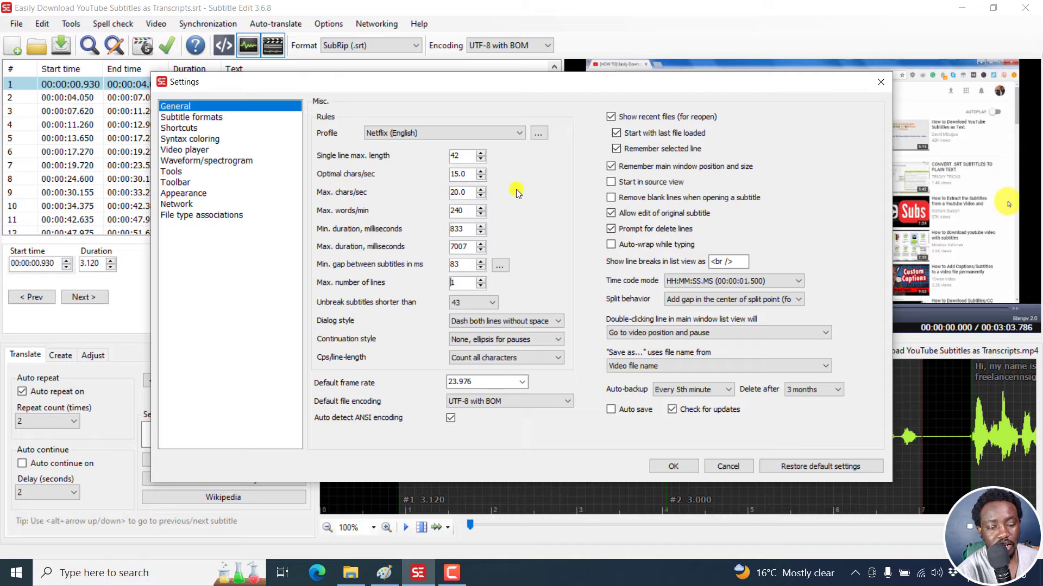
left_click(673, 465)
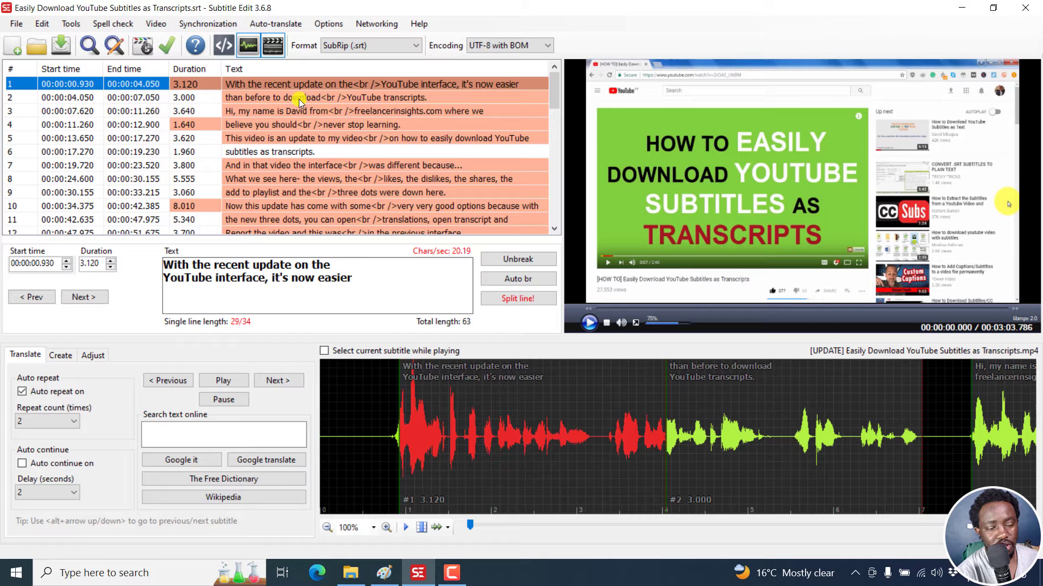
- Break long lines with single-line maximum 33 and line maximum 72, applying 17 splits
left_click(277, 98)
left_click(220, 84)
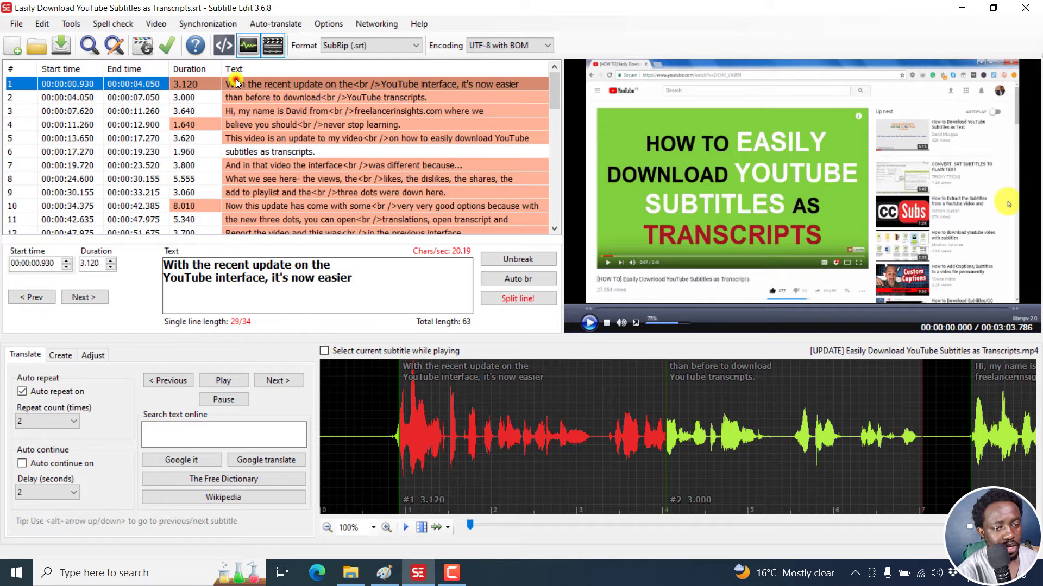
left_click(65, 24)
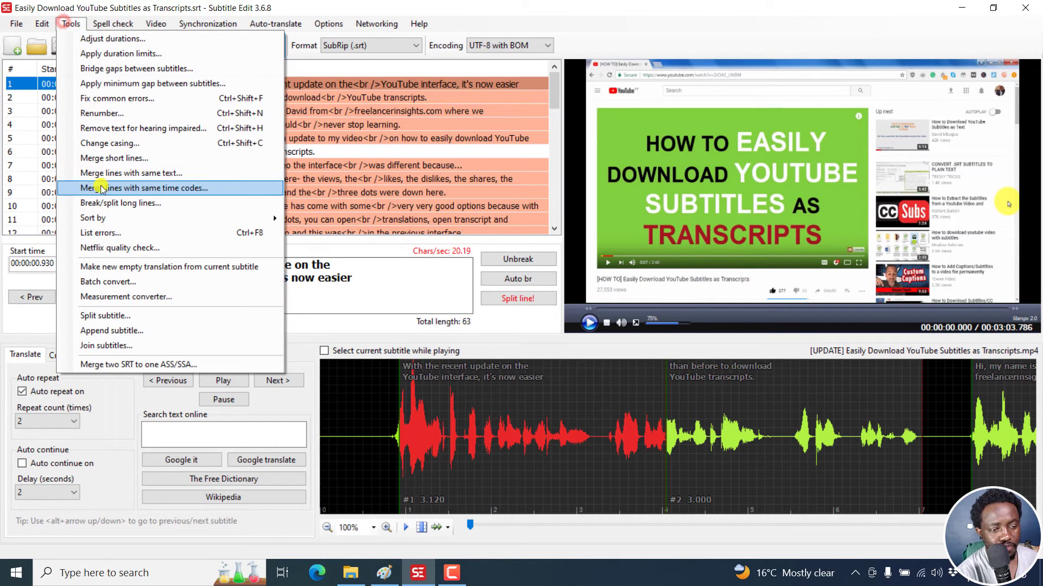
left_click(140, 204)
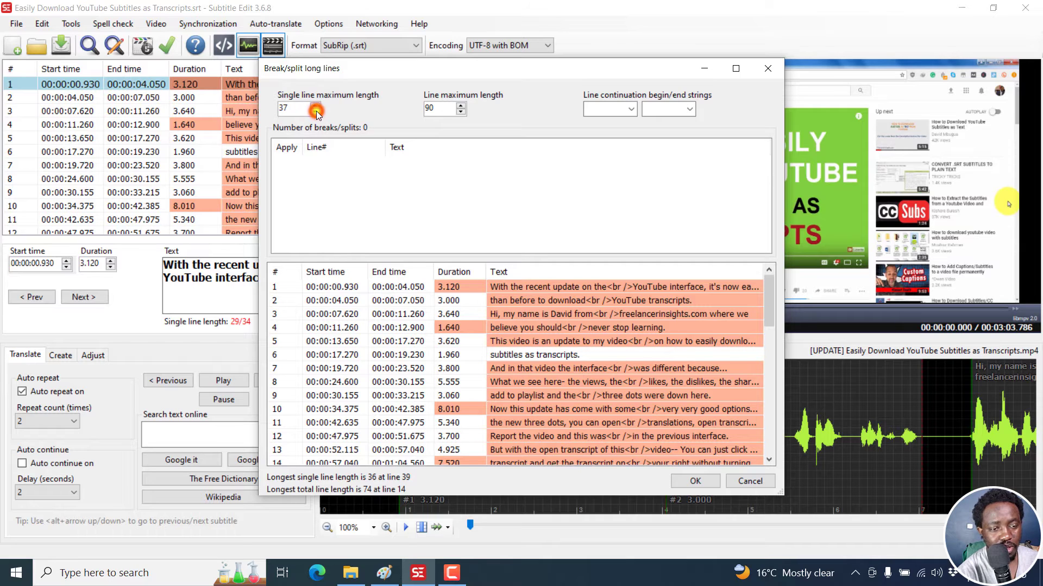
left_click(460, 113)
left_click(460, 113)
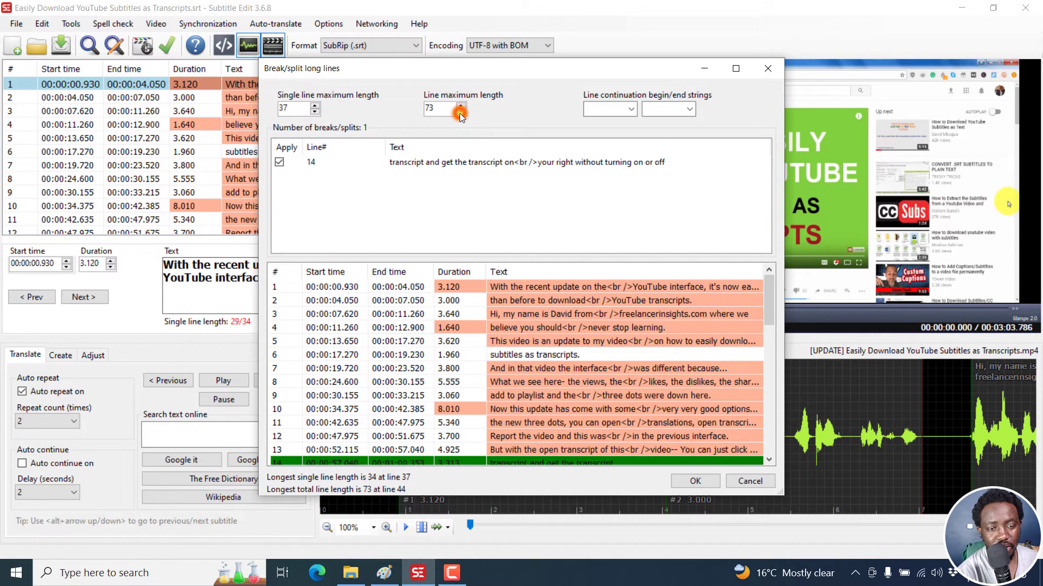
left_click(460, 112)
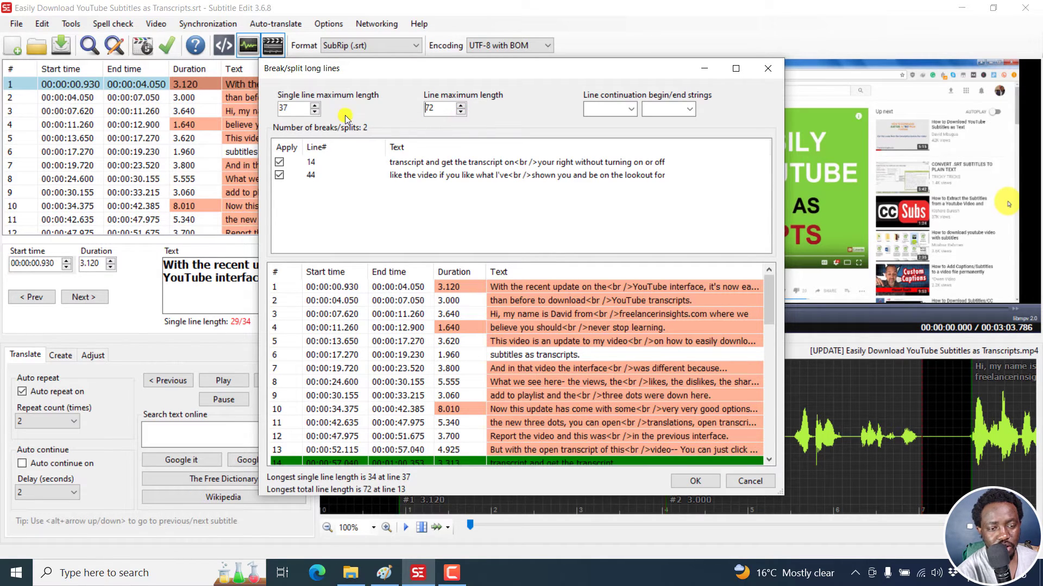
left_click(315, 112)
left_click(315, 112)
left_click(315, 112)
left_click(315, 112)
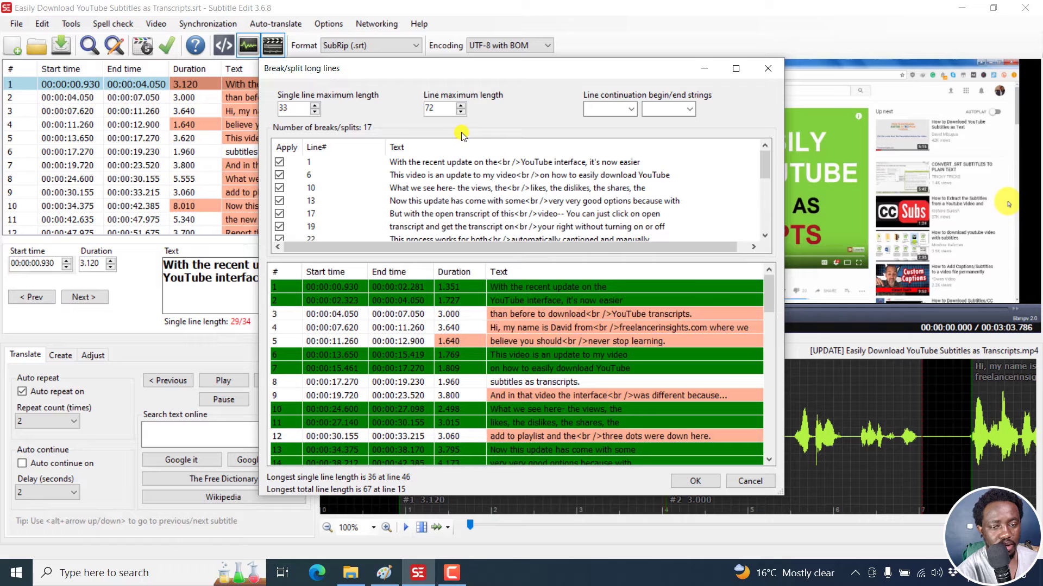
left_click(689, 481)
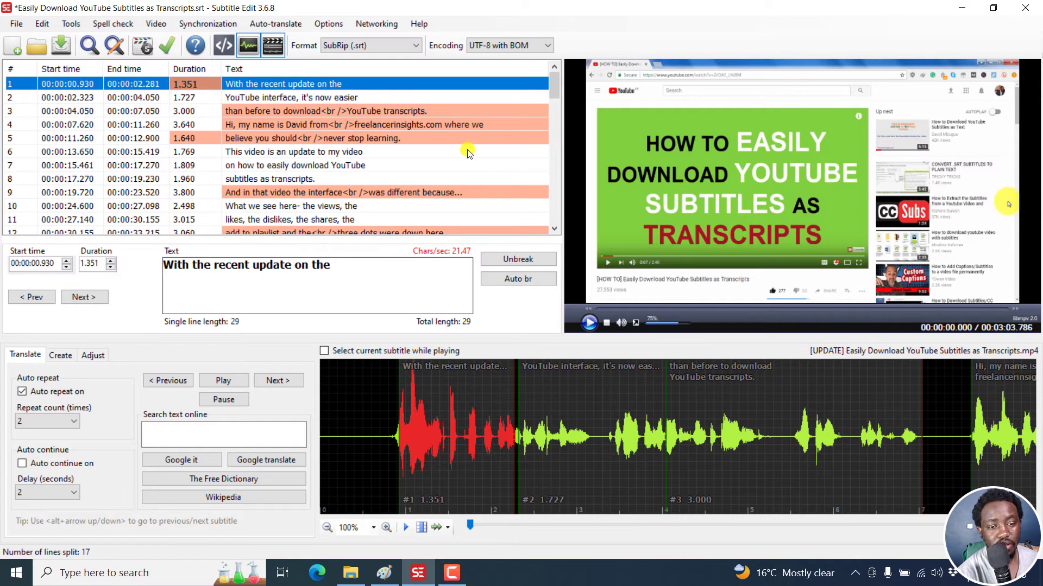
- Split subtitles 3, 5 and 11 into two entries, keeping subtitle 7 on one line
left_click(333, 111)
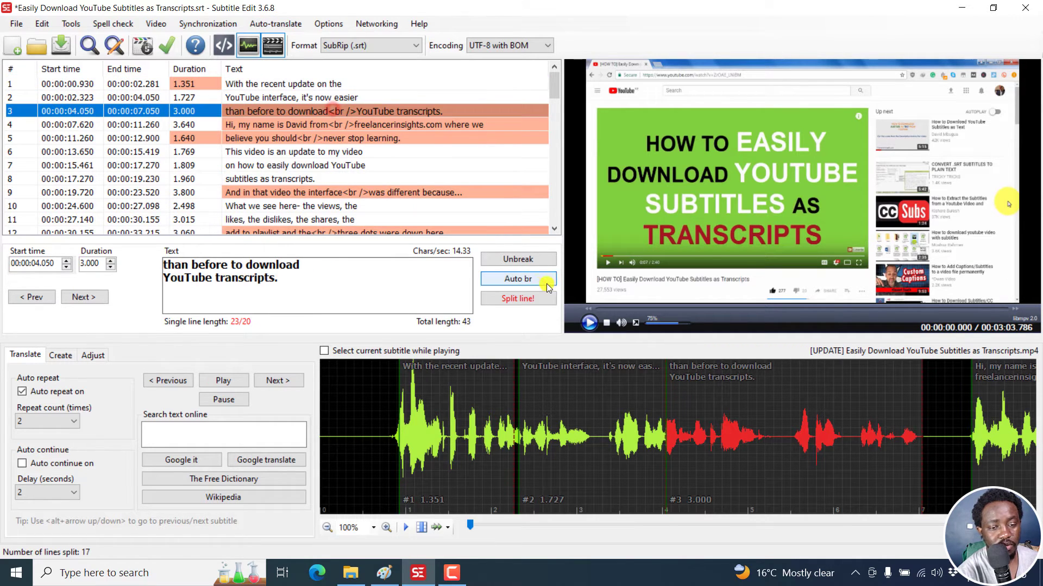
left_click(516, 299)
left_click(323, 139)
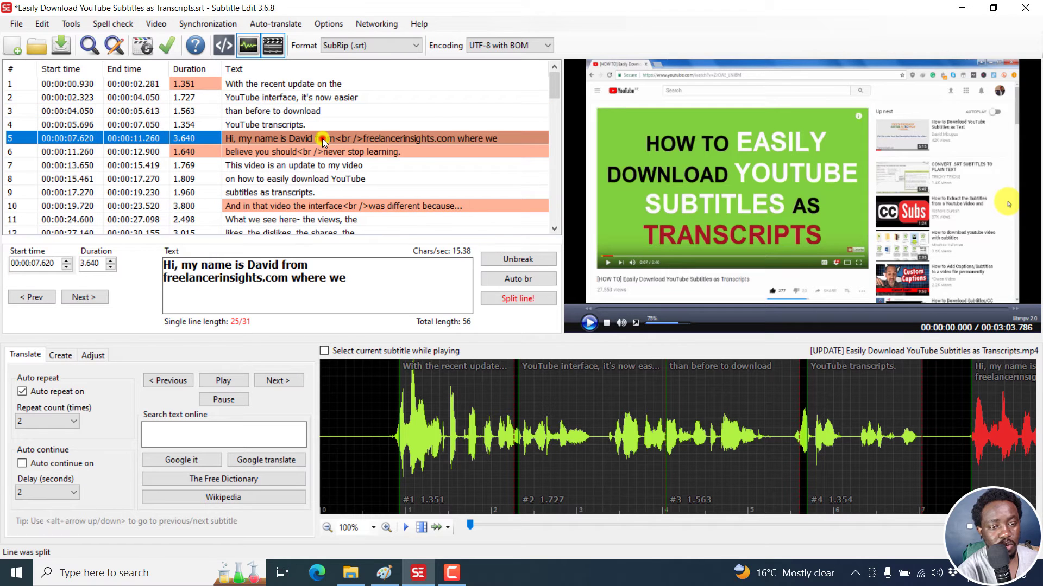
left_click(519, 298)
left_click(347, 167)
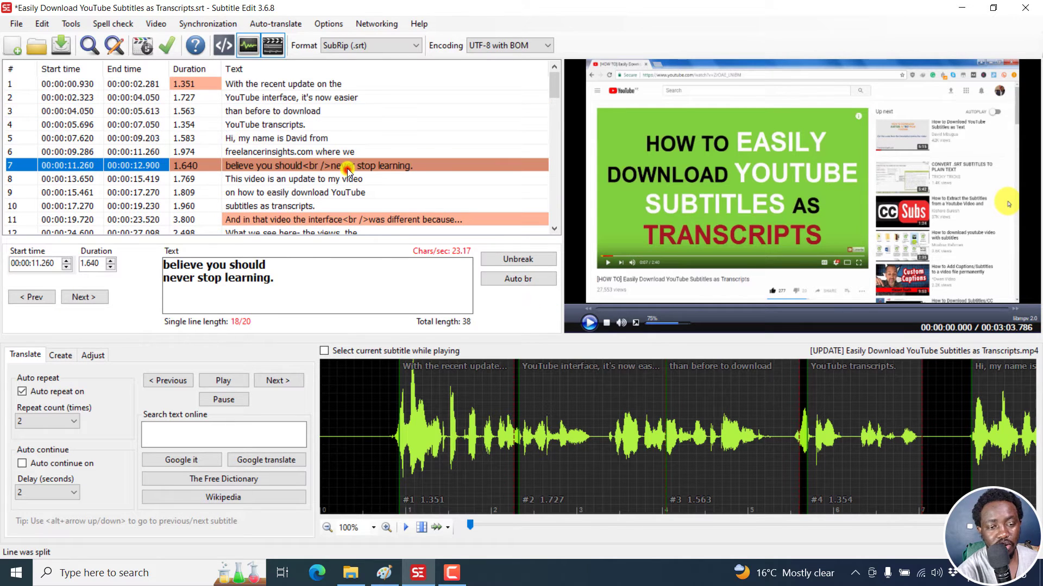
left_click(517, 280)
left_click(382, 217)
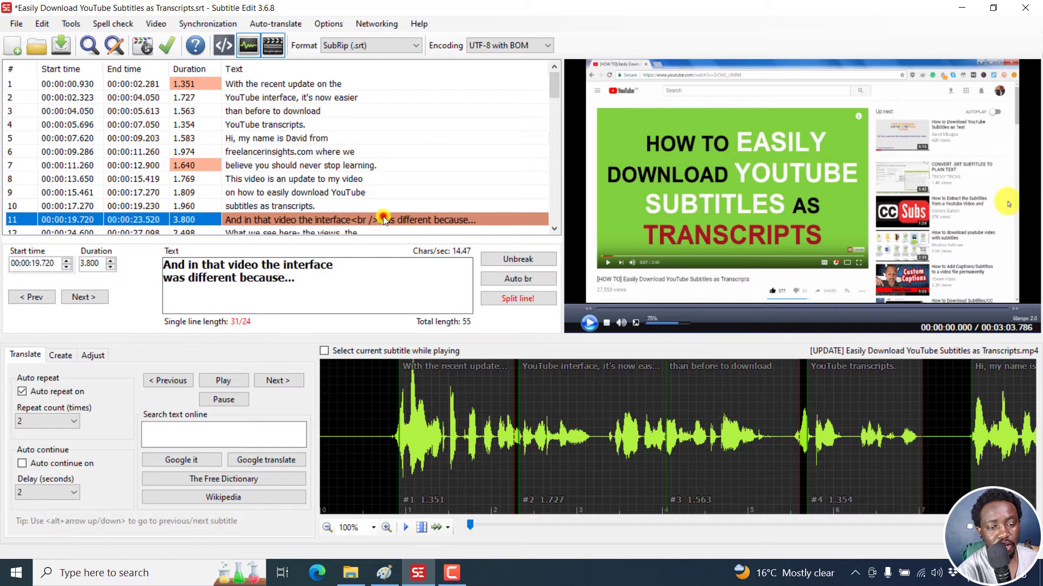
left_click(510, 302)
- Split the two-line subtitles 15, 19 and 21 into single-line entries
left_click_drag(554, 98, 554, 118)
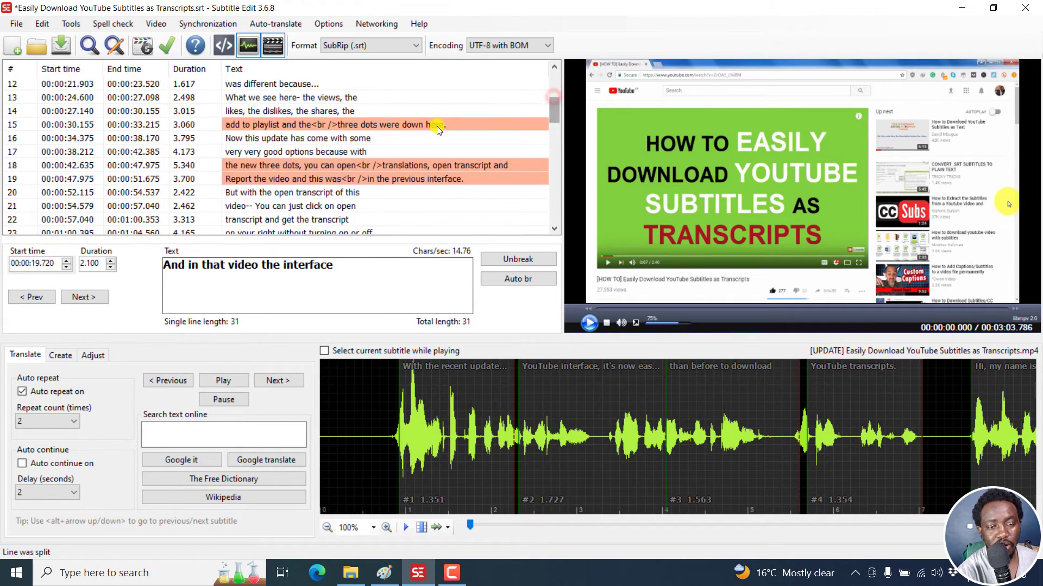
left_click(429, 123)
left_click(510, 302)
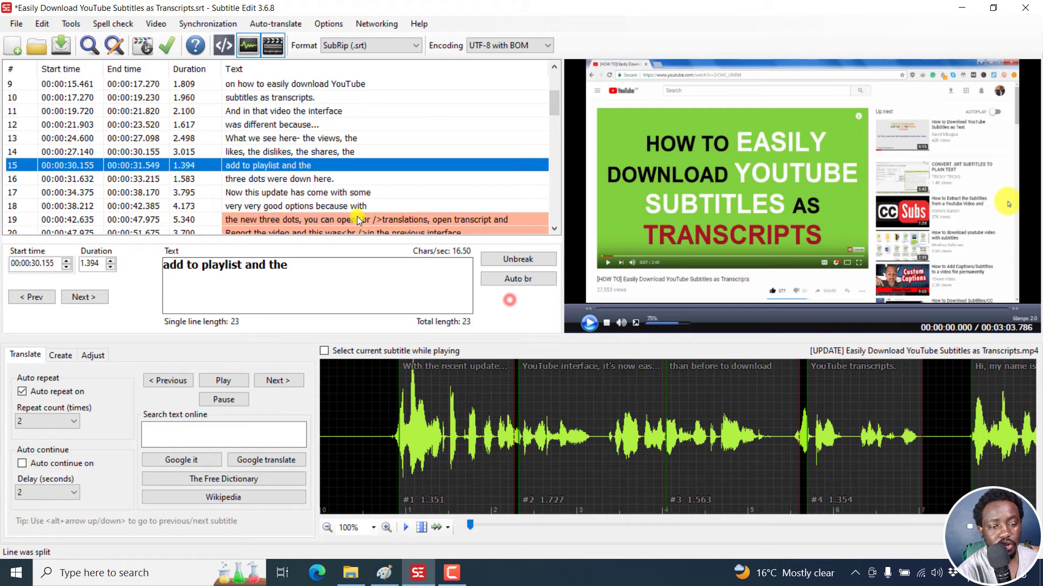
left_click(357, 220)
left_click(524, 298)
left_click(409, 192)
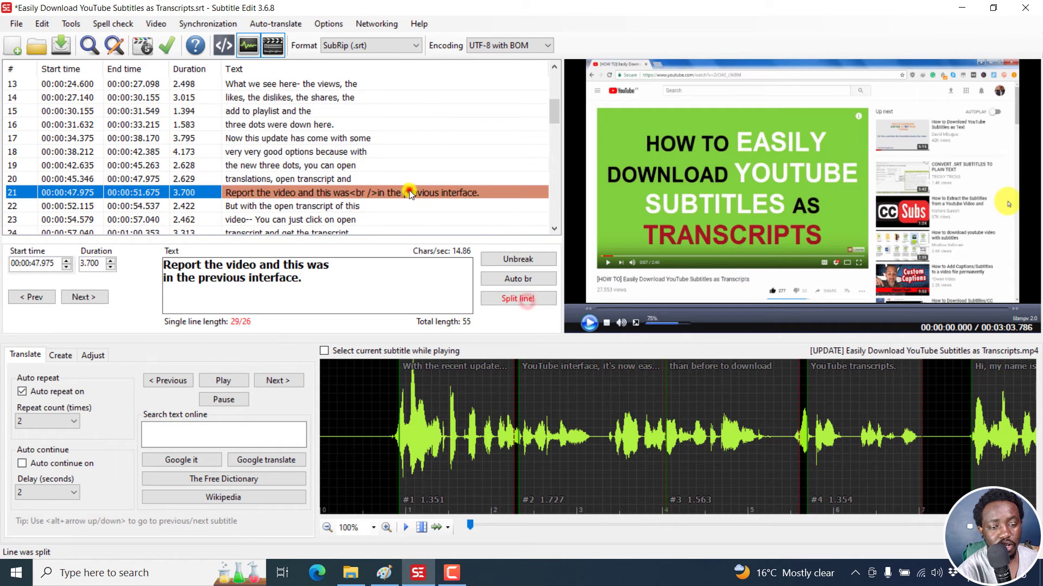
left_click(507, 295)
- Split the two-line subtitles 31 and 33 into single-line entries
left_click_drag(556, 126, 555, 157)
left_click(456, 100)
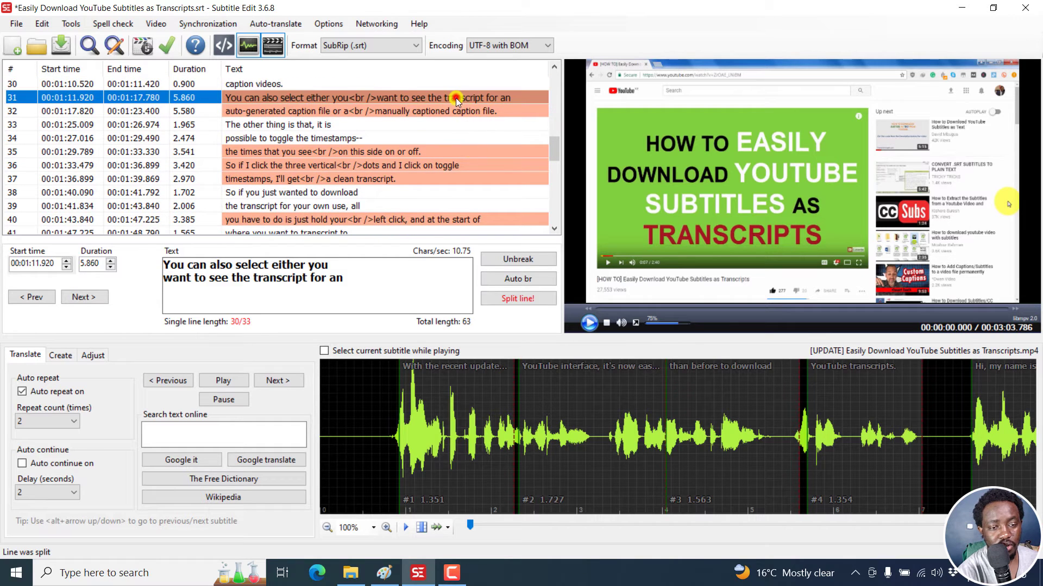
left_click(527, 298)
left_click(419, 193)
left_click(518, 298)
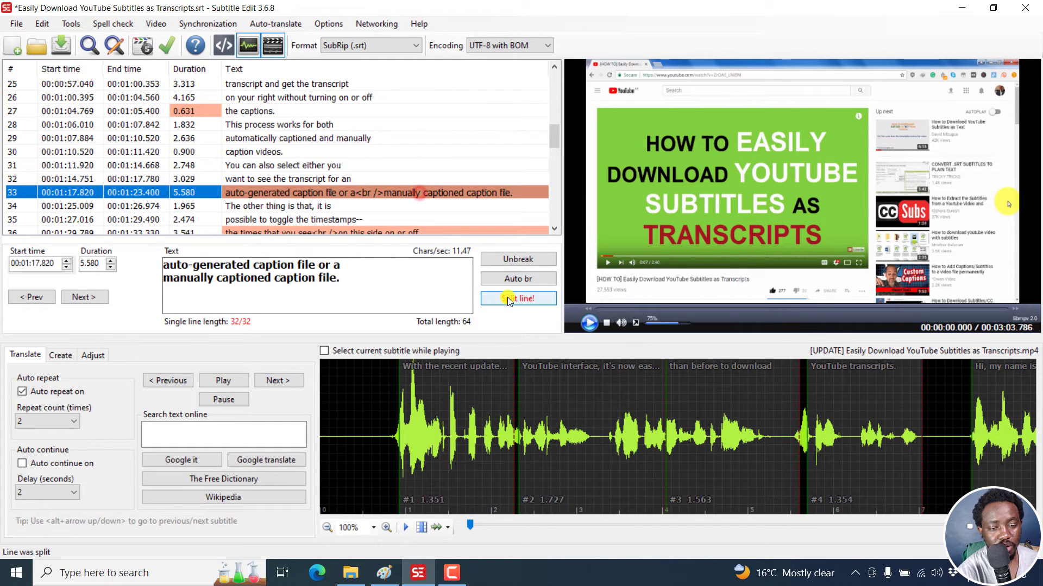
- Split subtitles 37 and 39, and rebreak subtitle 41 onto a single line
left_click_drag(554, 135, 556, 152)
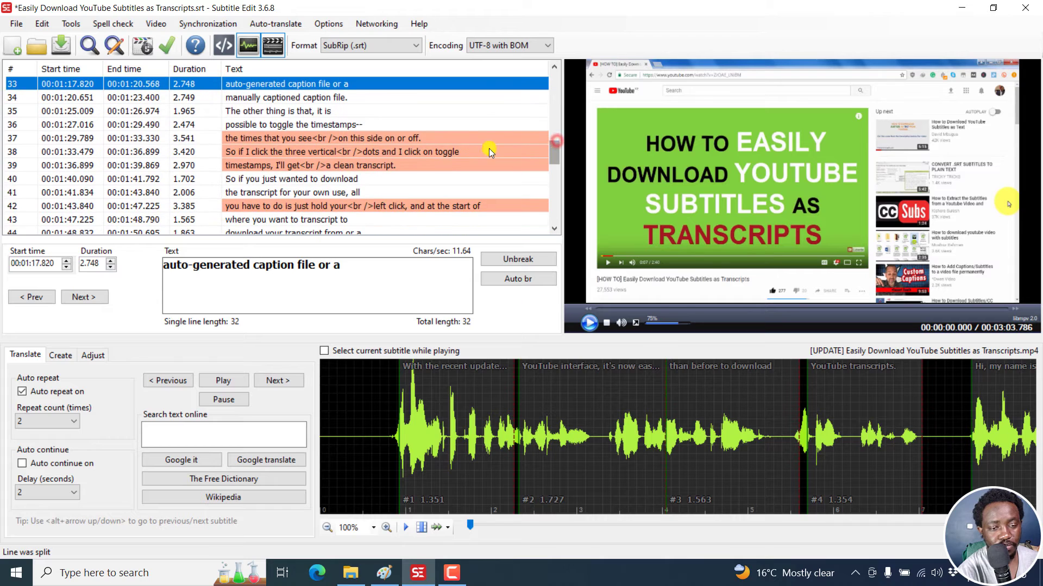
left_click(448, 138)
left_click(518, 300)
left_click(418, 192)
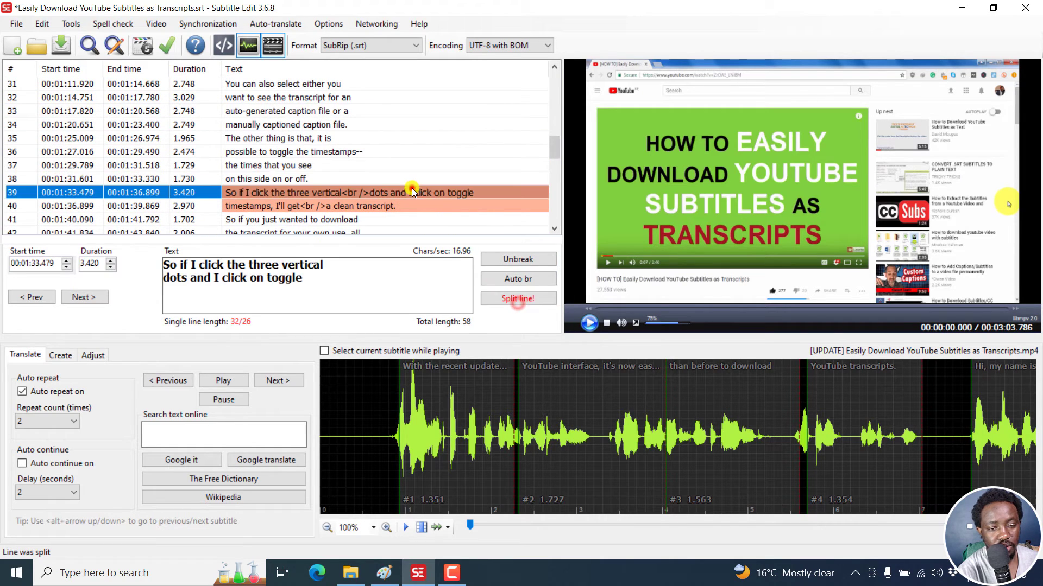
left_click(496, 299)
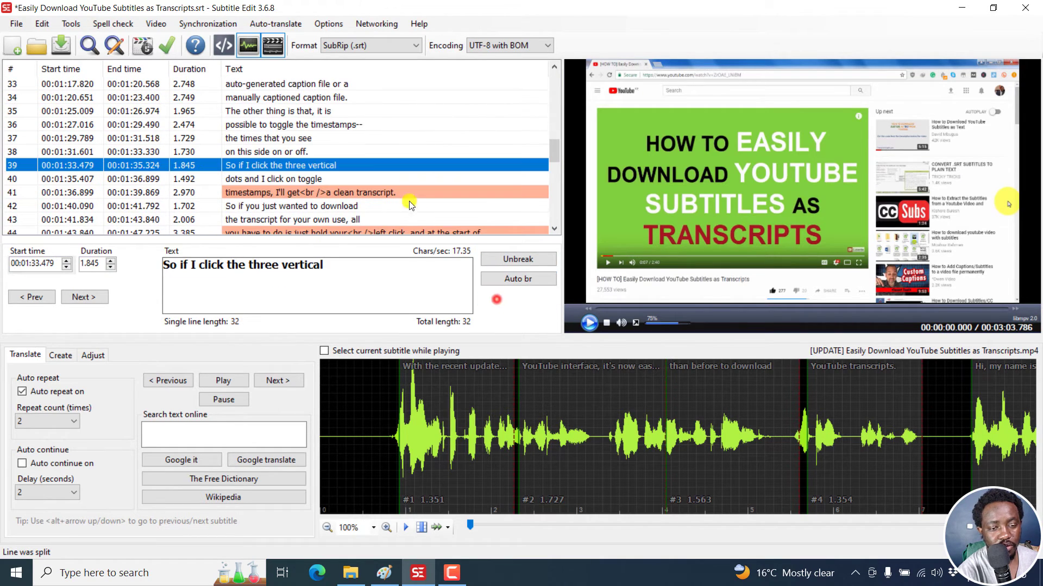
left_click(362, 193)
left_click(494, 279)
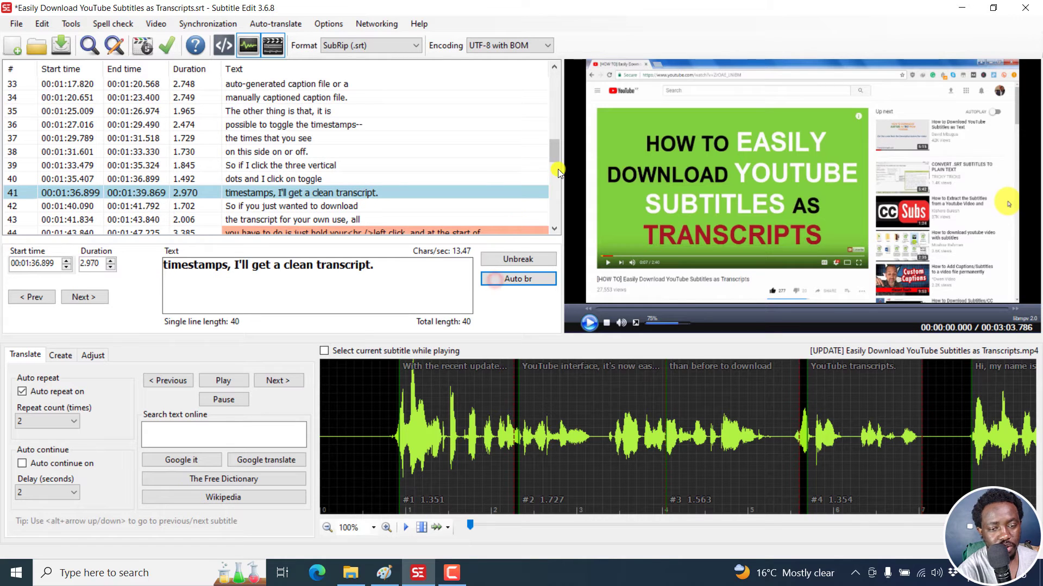
- Split the two-line subtitles 44, 48, 50 and 52 into single-line entries
scroll(559, 172, "down", 3)
left_click(460, 117)
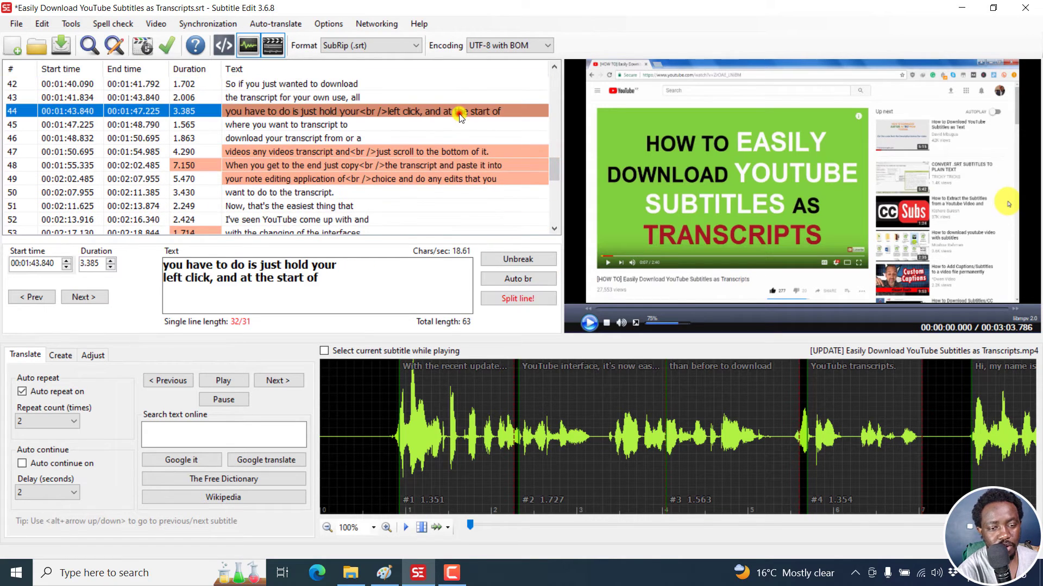
left_click(518, 298)
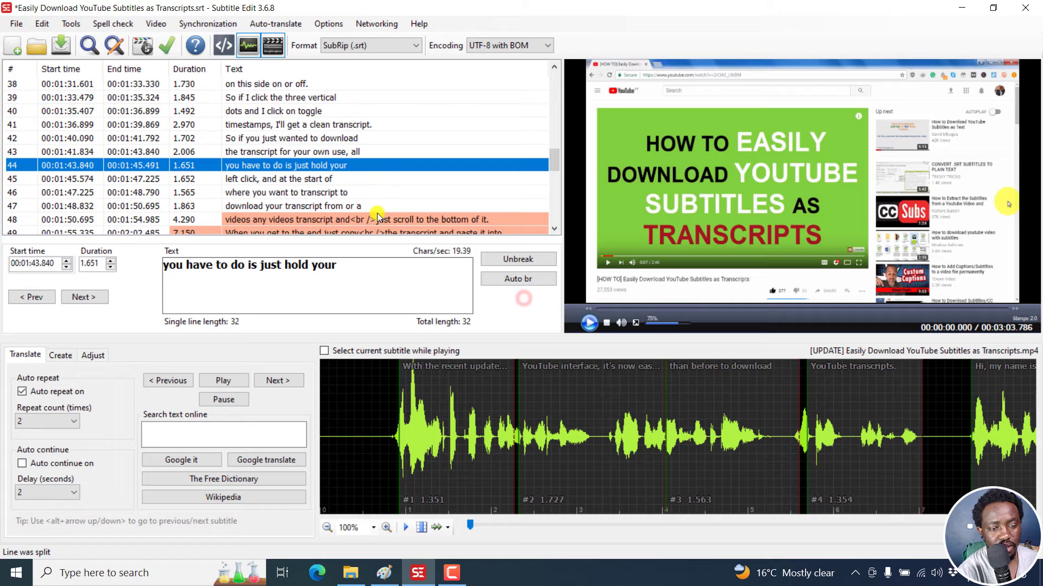
left_click(378, 219)
left_click(518, 298)
left_click(420, 193)
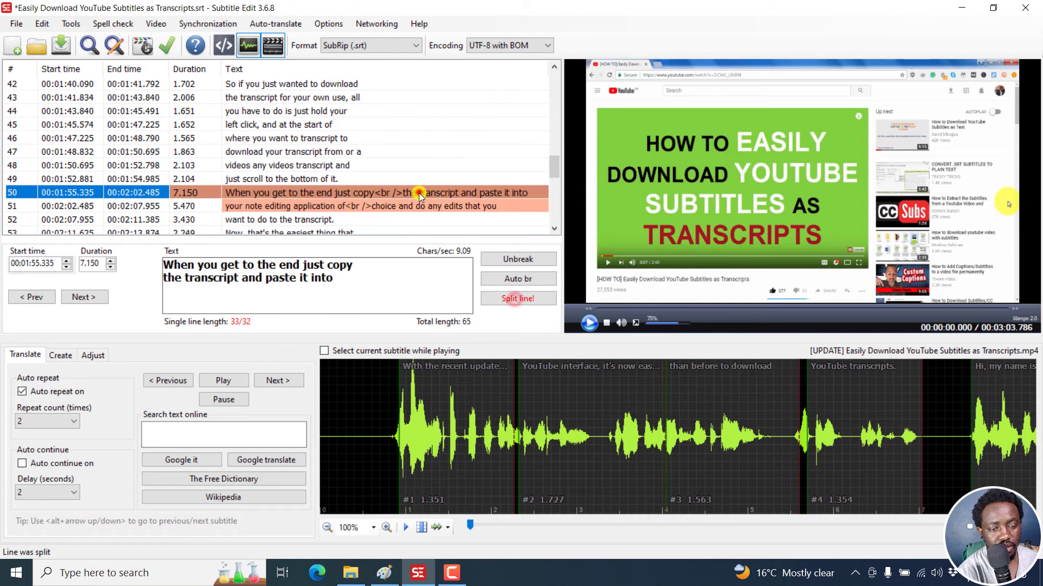
left_click(521, 299)
left_click(427, 196)
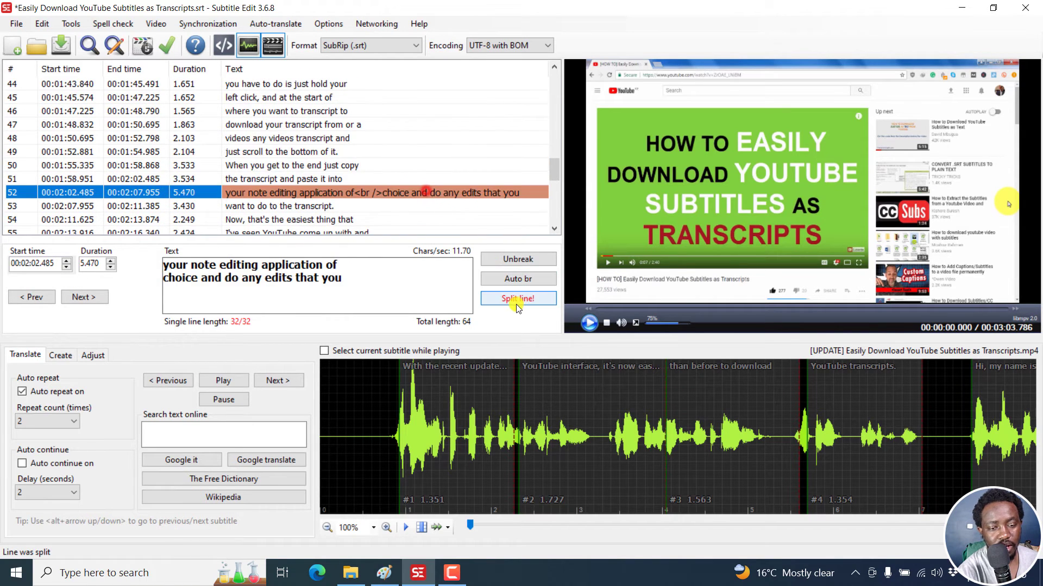
left_click(517, 300)
- Split the remaining subtitles 61, 63, 68 and 79, ending with 'and have a good time.'
left_click_drag(552, 175, 552, 201)
left_click(431, 101)
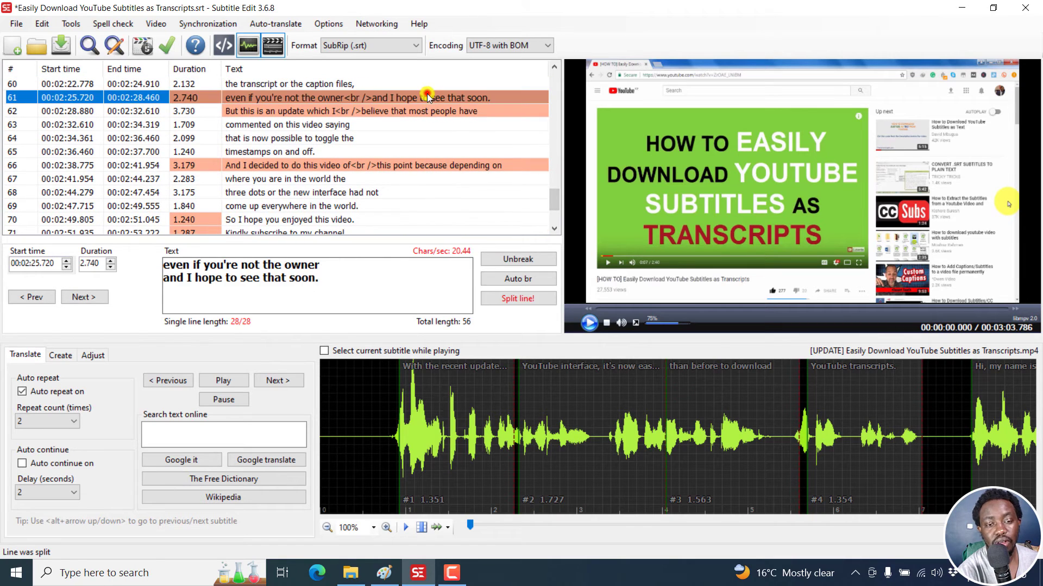
left_click(513, 299)
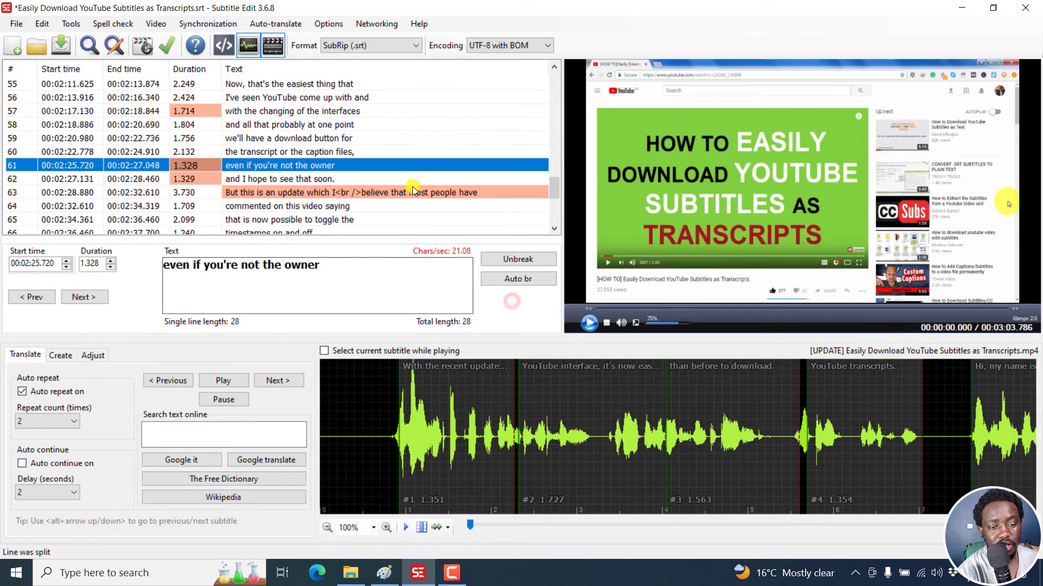
left_click(412, 189)
left_click(515, 300)
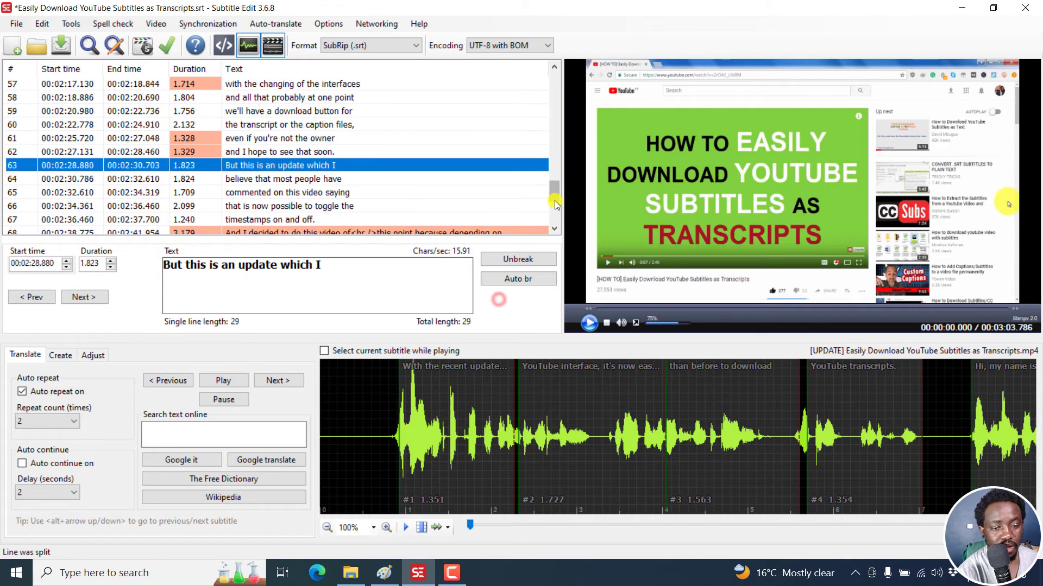
scroll(554, 204, "down", 2)
left_click(457, 152)
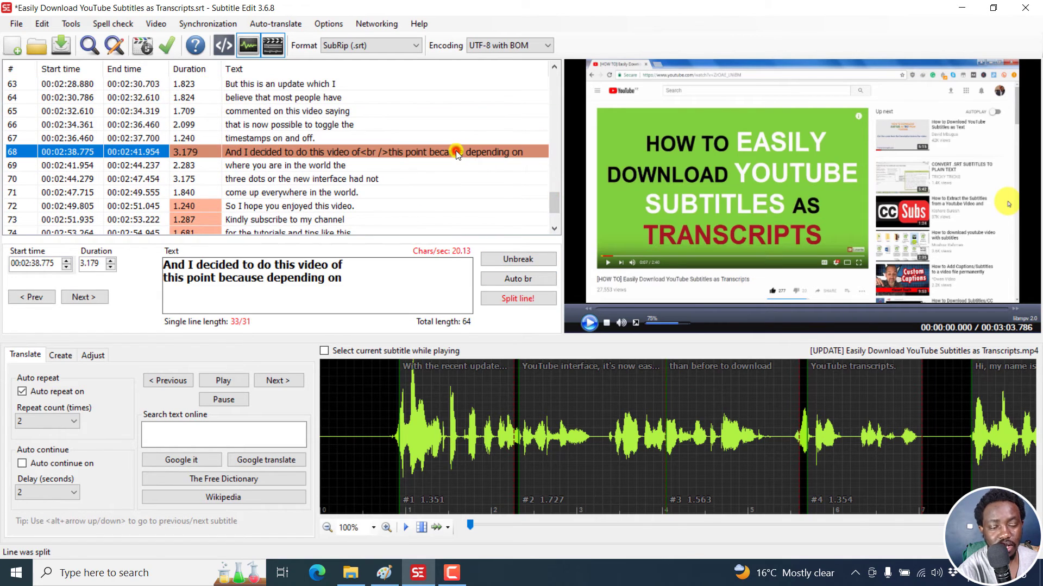
left_click(514, 299)
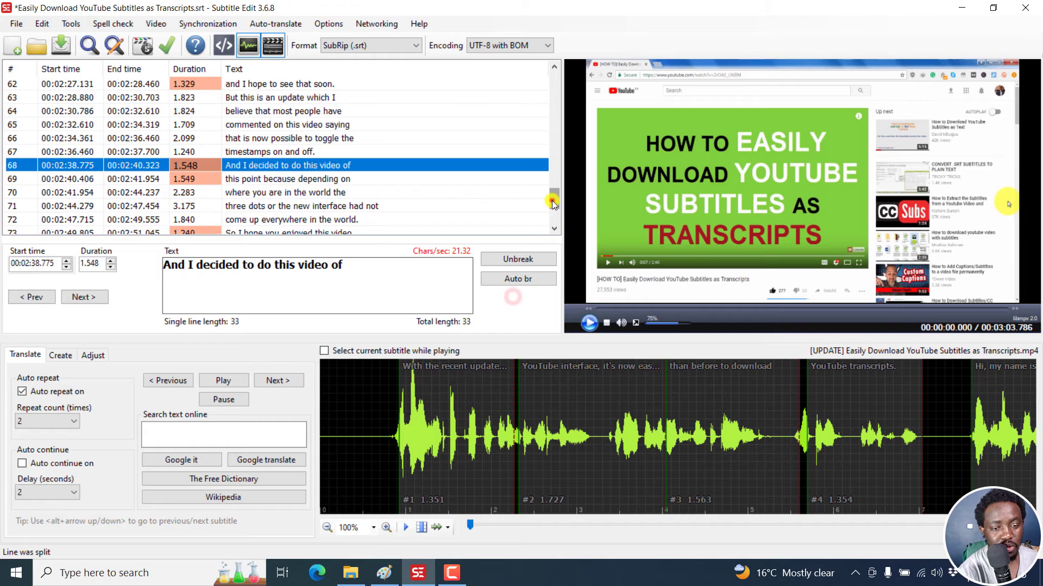
scroll(551, 203, "down", 3)
left_click(429, 221)
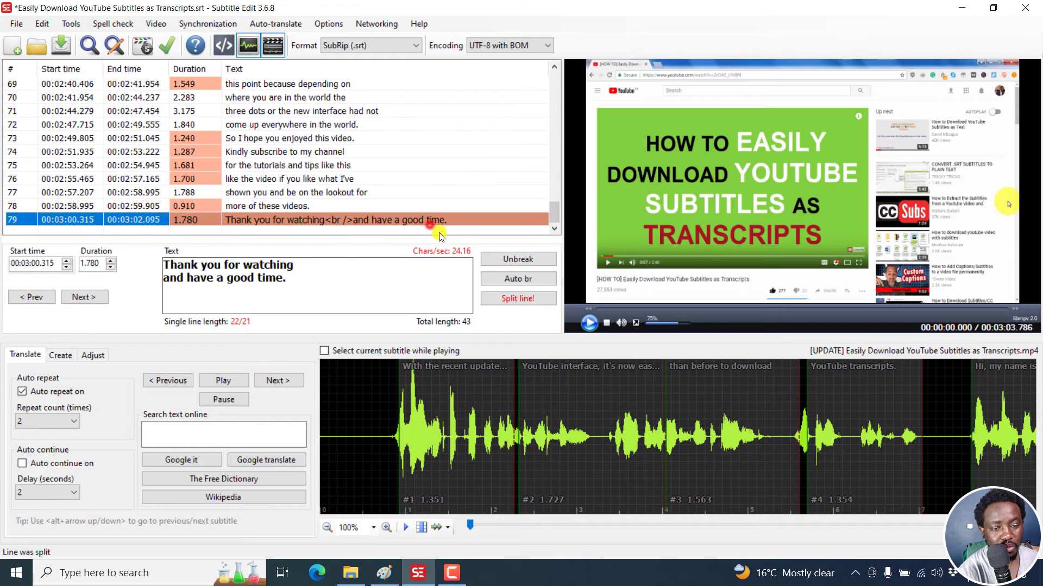
left_click(517, 298)
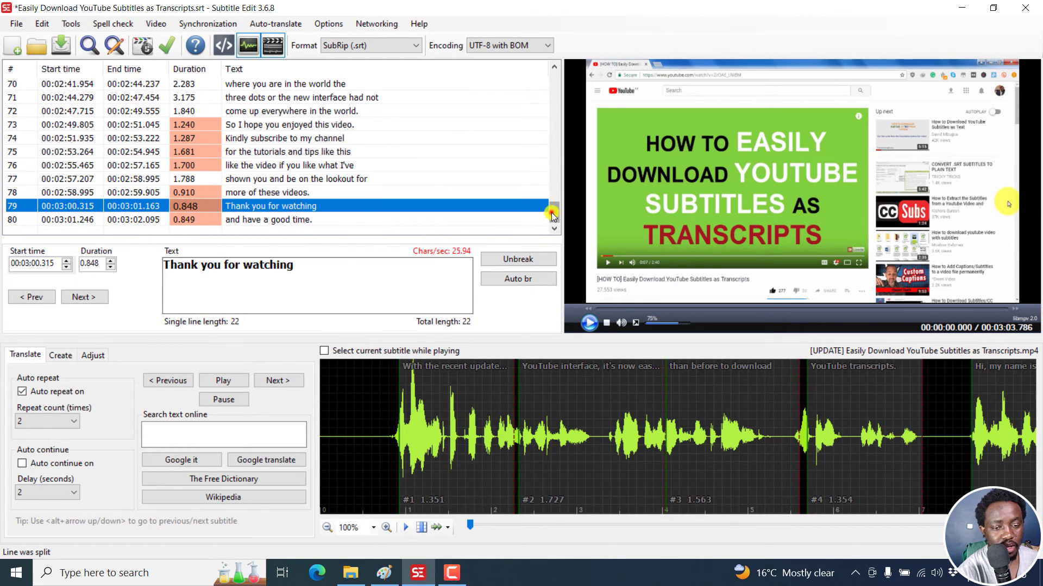
scroll(552, 216, "up", 20)
- Play the video with subtitles, stop, and place the playhead at 00:00:01.468 in subtitle 1
left_click(292, 84)
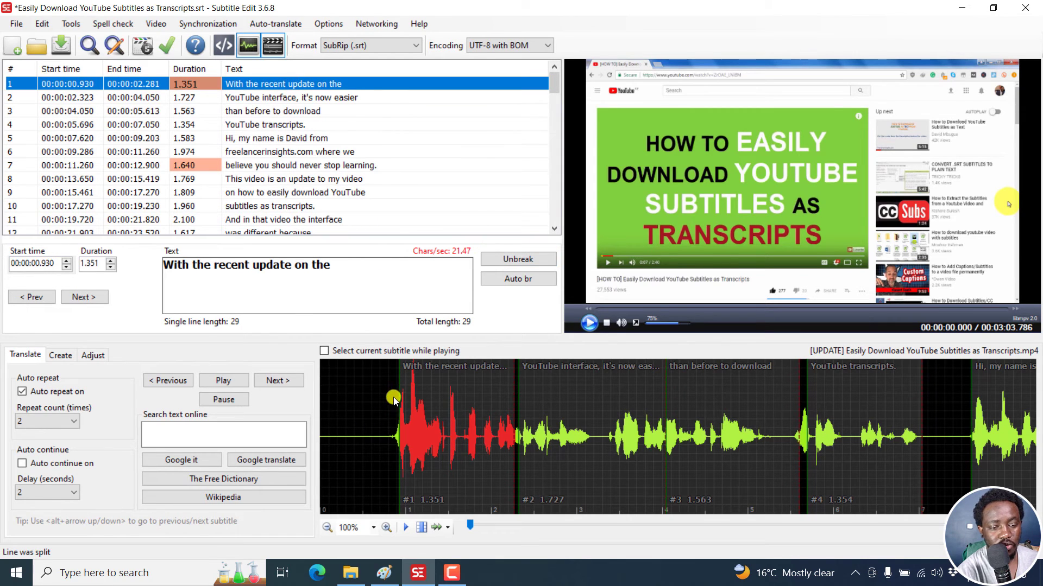
left_click(380, 399)
left_click(589, 322)
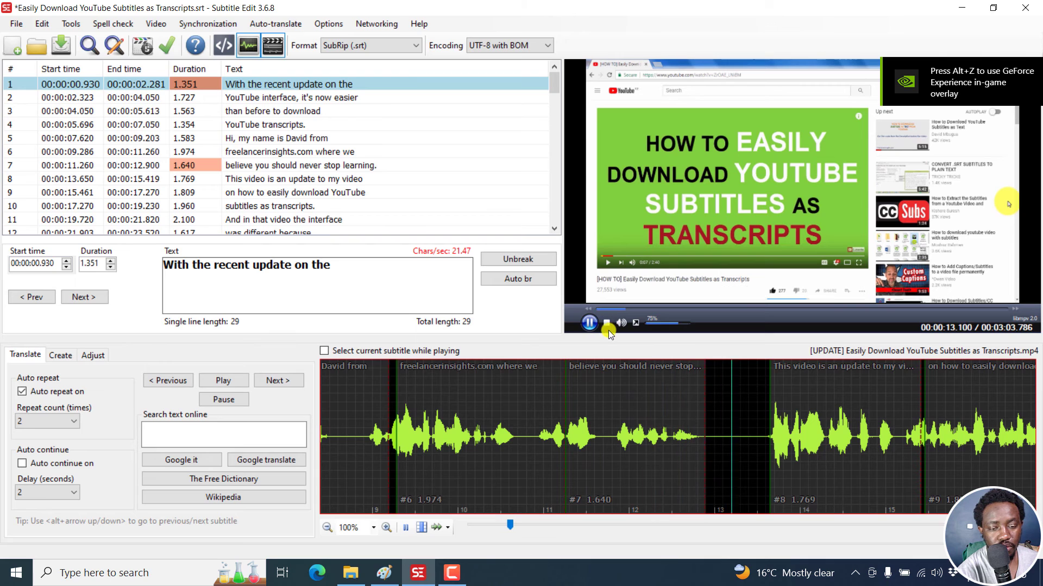
left_click(606, 323)
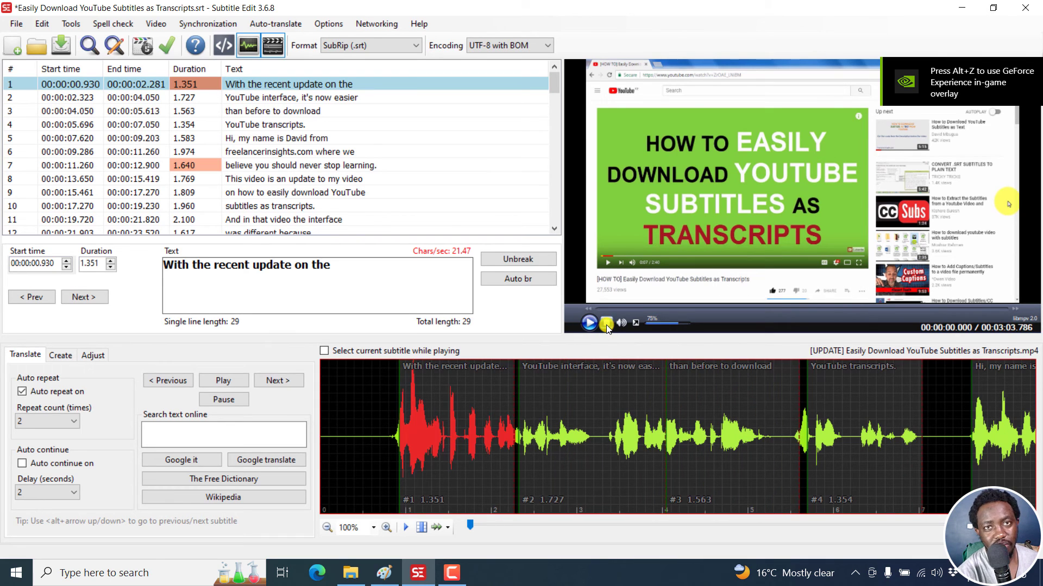
left_click(446, 400)
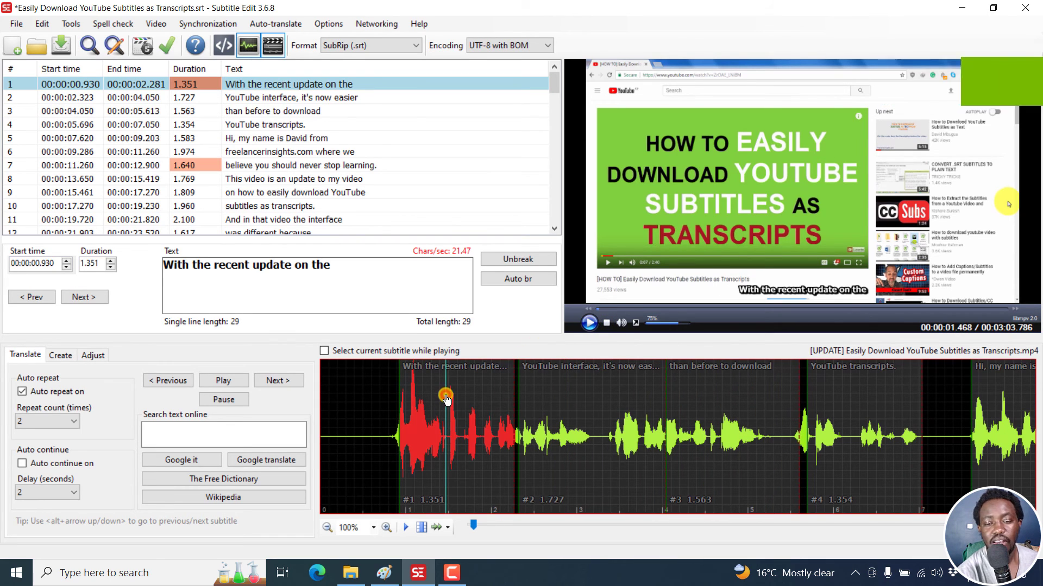